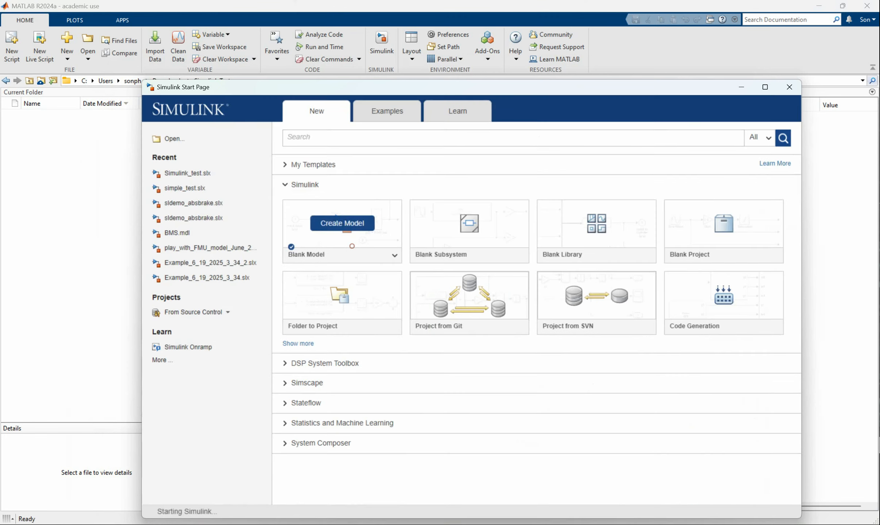
Create a blank Simulink model and place a Constant block on the canvas
left_click(346, 220)
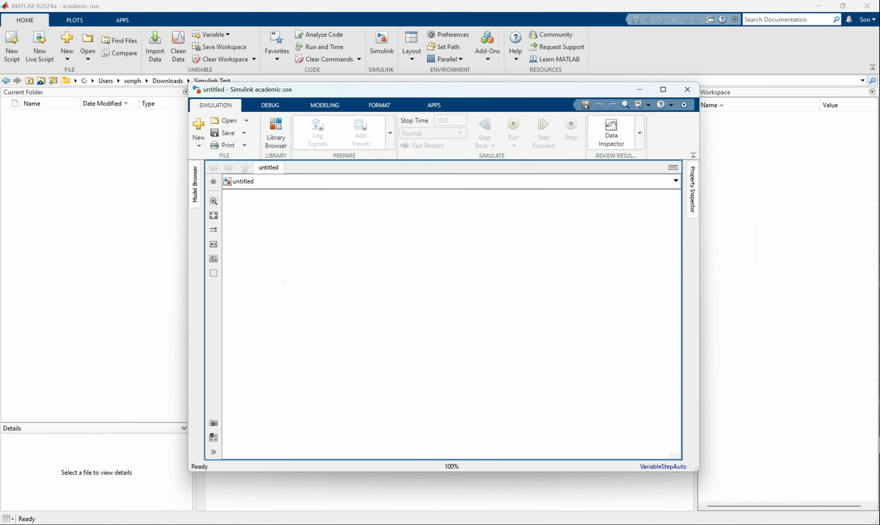
double_click(285, 282)
type("cont")
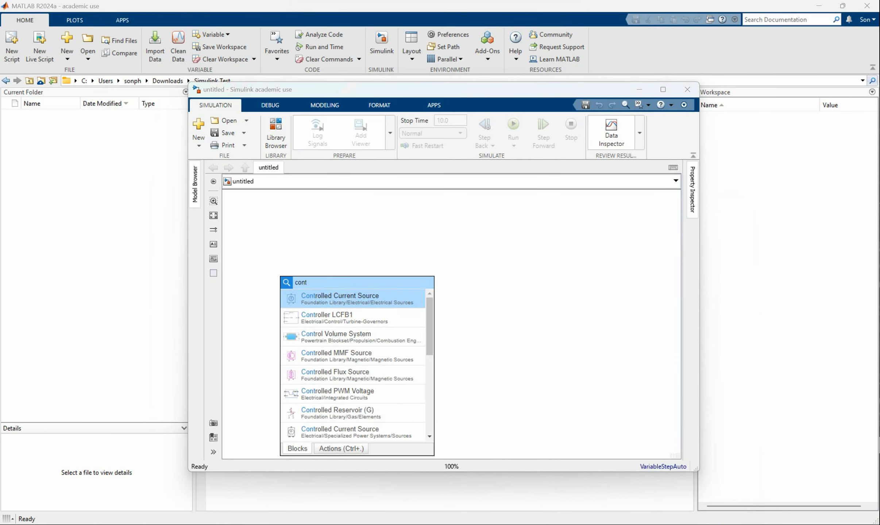
key("BackSpace")
type("st")
key("Return")
Add a Gain block and an Integrator block in a row after the Constant block
double_click(363, 290)
type("gain")
key("Return")
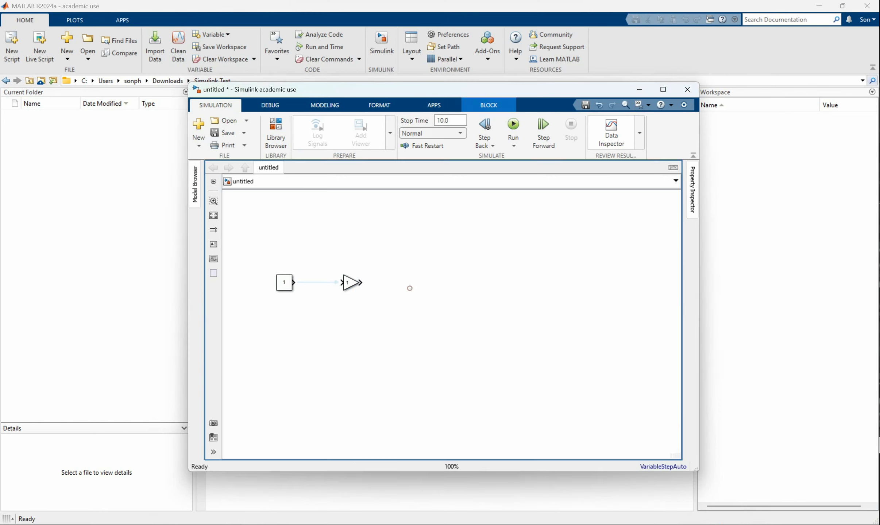
double_click(410, 290)
type("ins")
key("BackSpace")
type("t")
key("Return")
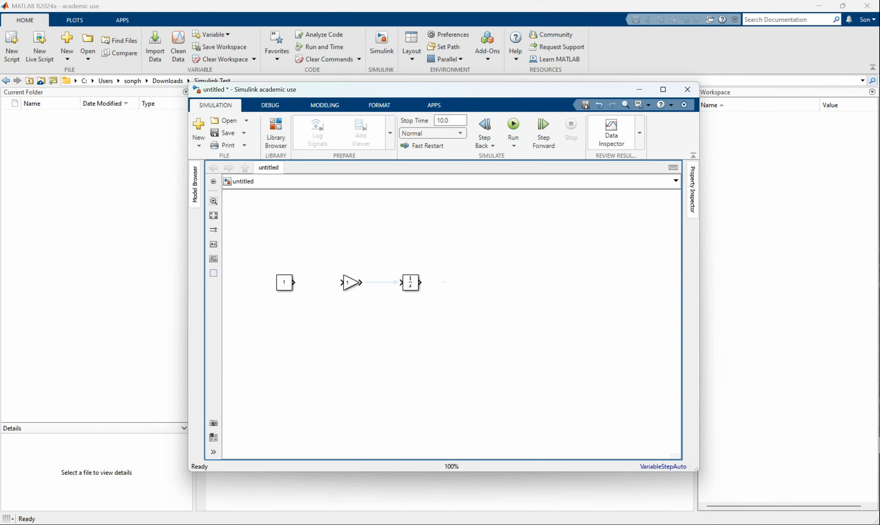
Place a Display block after the Integrator block at the end of the row
double_click(444, 282)
type("dis")
key("Return")
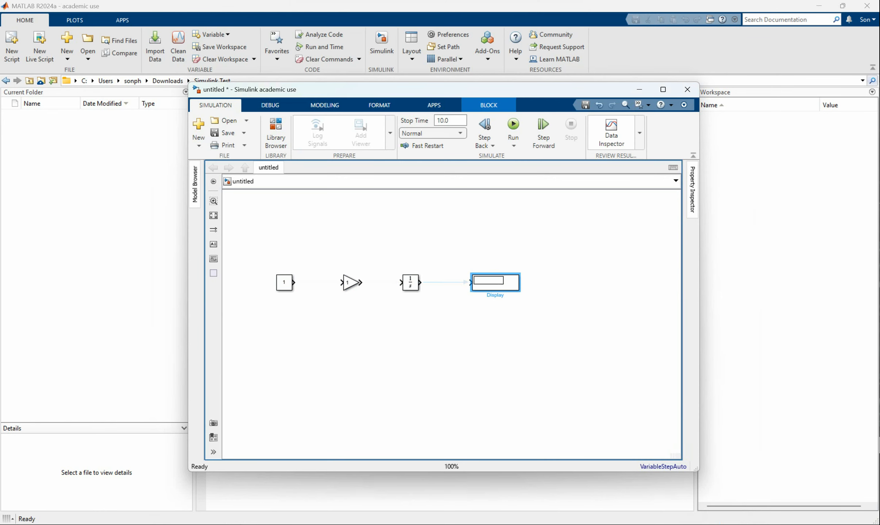
Set the Constant block's value to 3 and wire the Constant, Gain, Integrator and Display blocks in series
left_click(284, 283)
double_click(284, 282)
type("3")
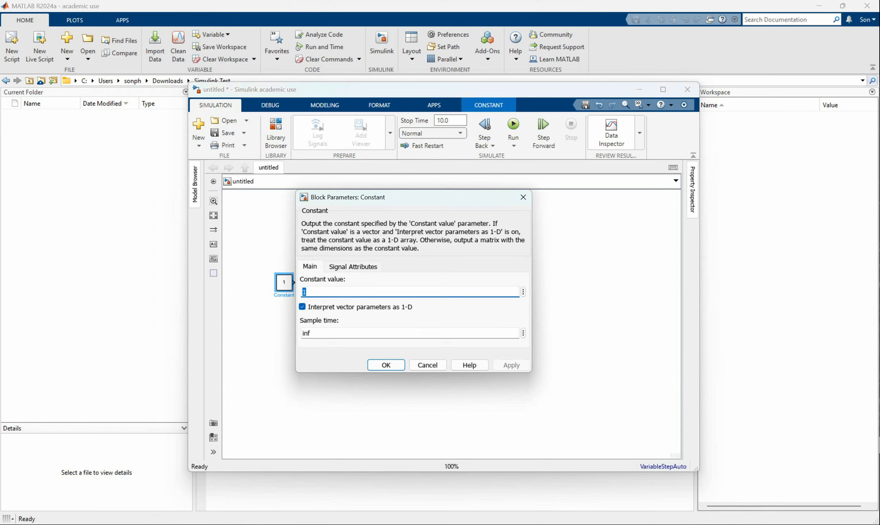
key("Return")
left_click_drag(296, 286, 402, 283)
left_click_drag(421, 283, 471, 281)
Set the simulation stop time to 3 and run the simulation
double_click(457, 120)
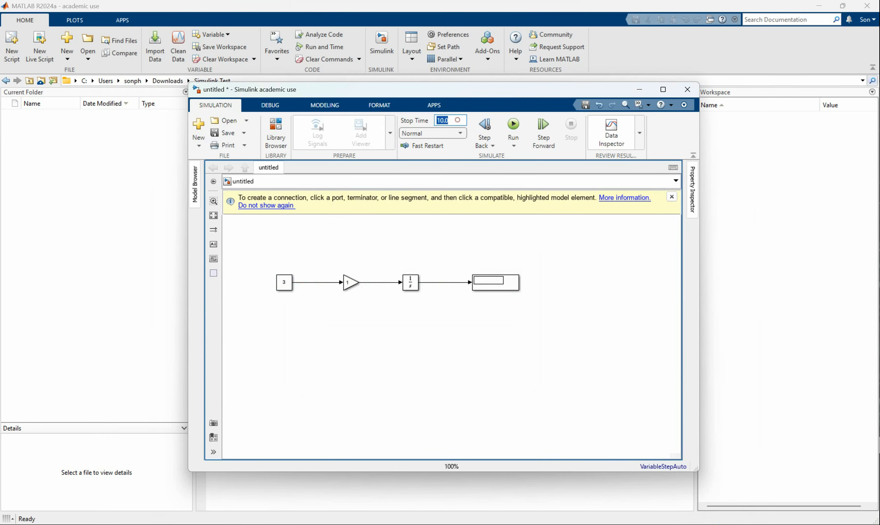
type("3")
left_click(504, 283)
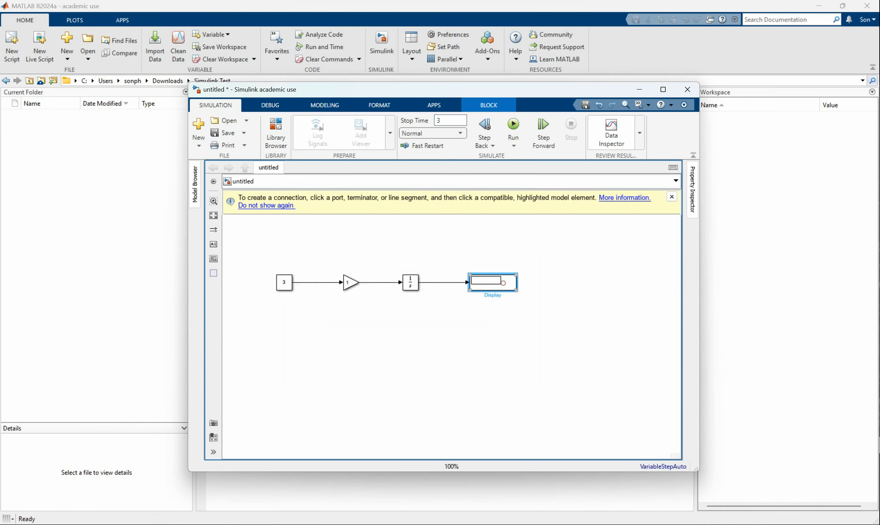
left_click_drag(251, 244, 534, 321)
left_click(452, 389)
scroll(464, 318, "up", 2)
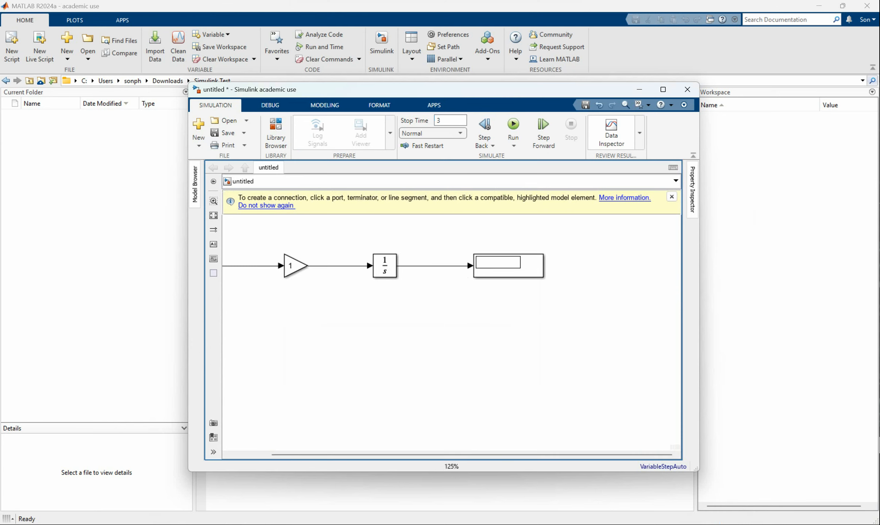
left_click_drag(464, 318, 539, 393)
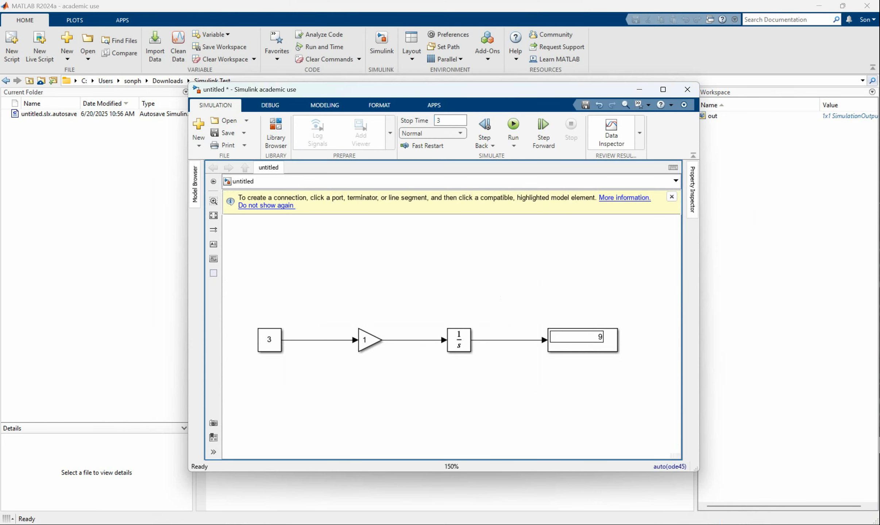
Save the model as Simulink_test in the Simulink Test folder
key("ctrl+s")
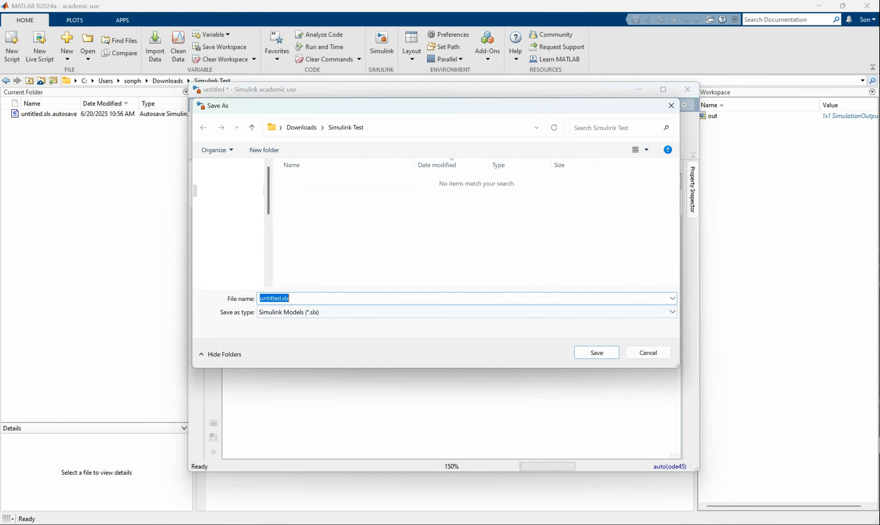
type("Simulink_test")
key("Return")
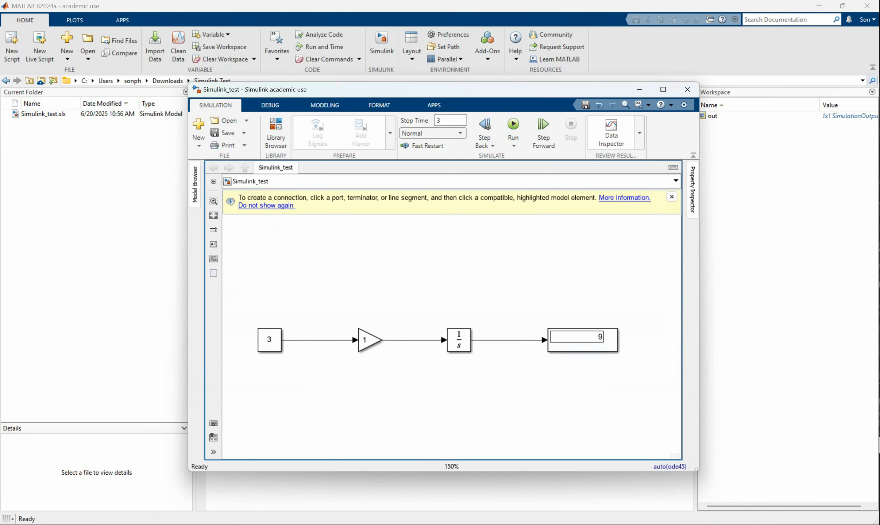
Maximize the model window, start the Simulink Test app and open its Test Manager
left_click(664, 89)
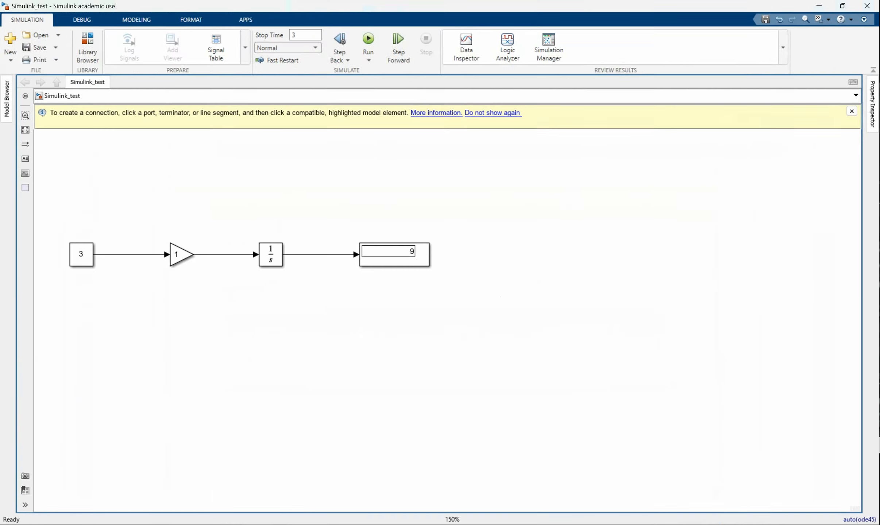
left_click(245, 19)
left_click(739, 47)
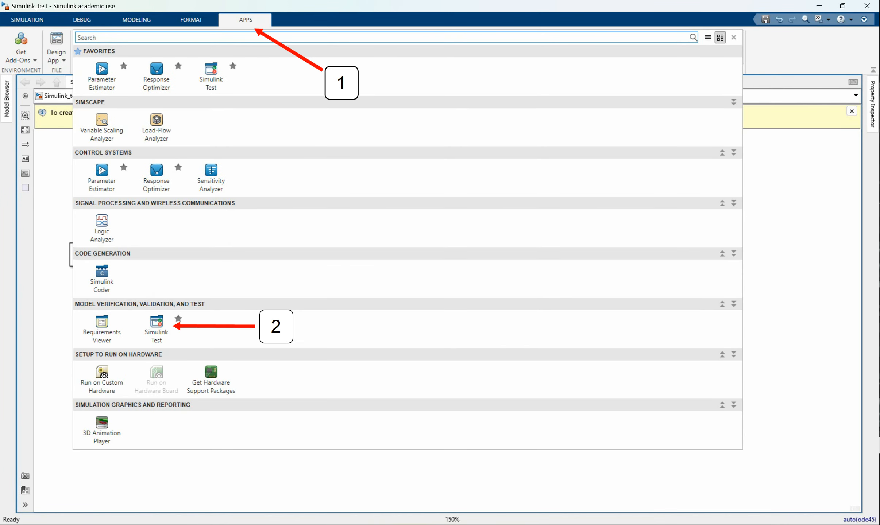
left_click(156, 329)
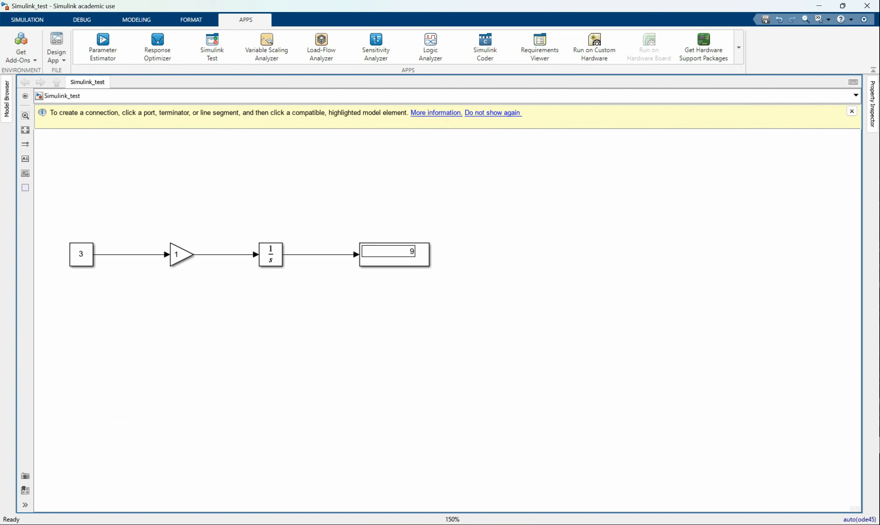
left_click(215, 53)
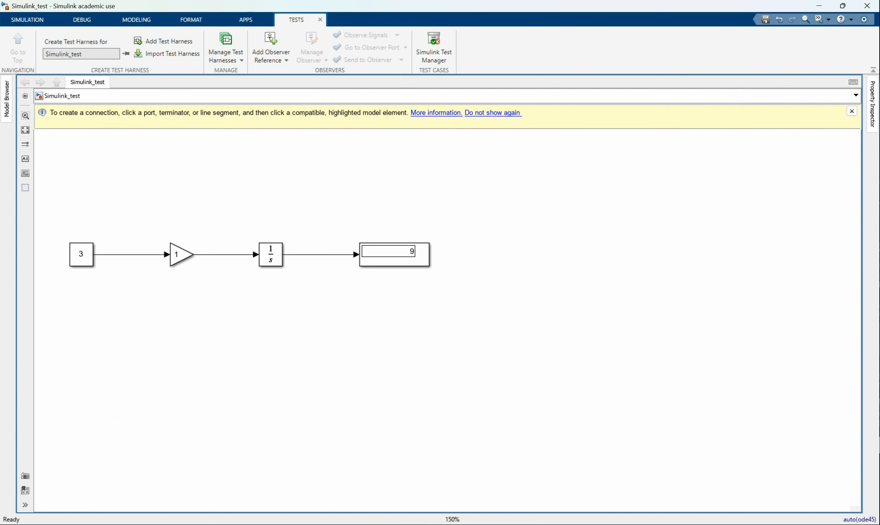
left_click(443, 52)
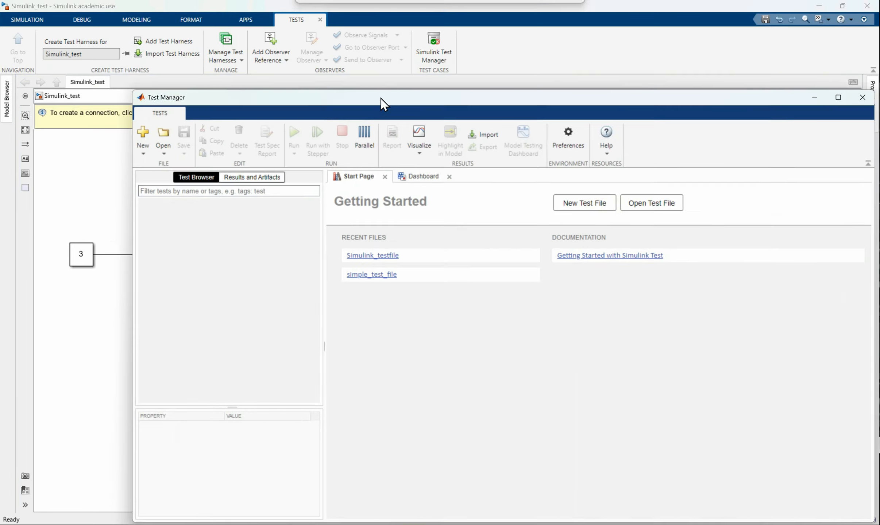
left_click_drag(381, 98, 301, 80)
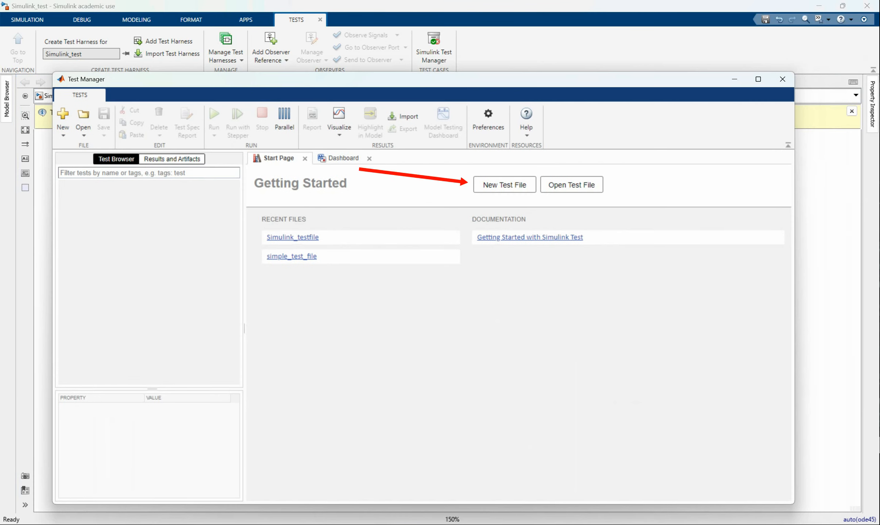
Create a new test file named Simulink_testFile in the Simulink Test folder
left_click(508, 185)
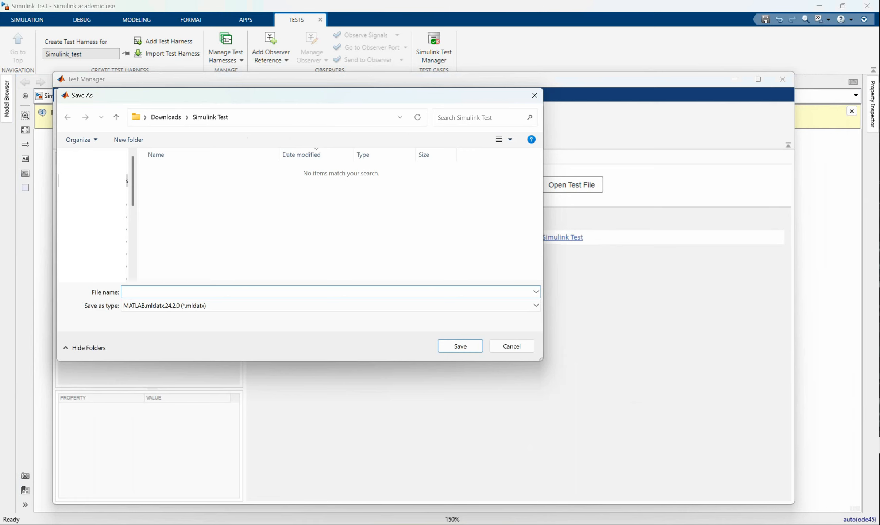
type("simu")
key("Down")
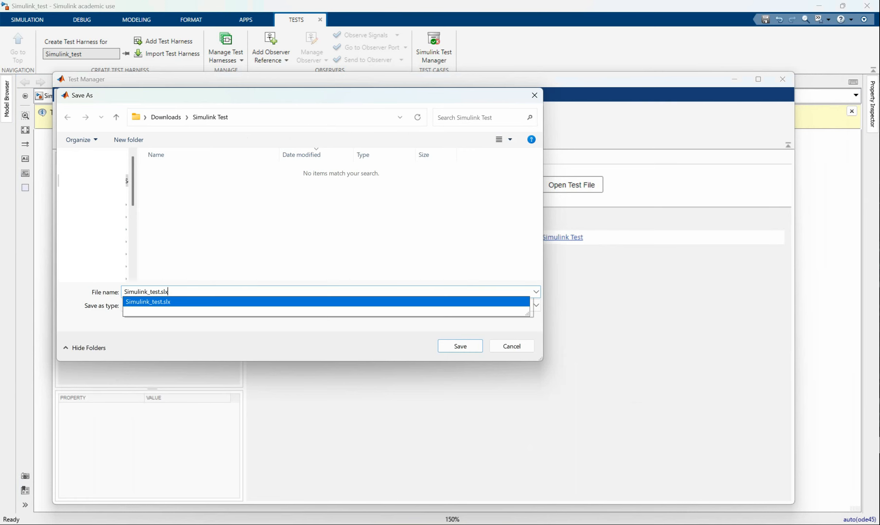
key("BackSpace")
key("BackSpace")
key("BackSpace")
key("BackSpace")
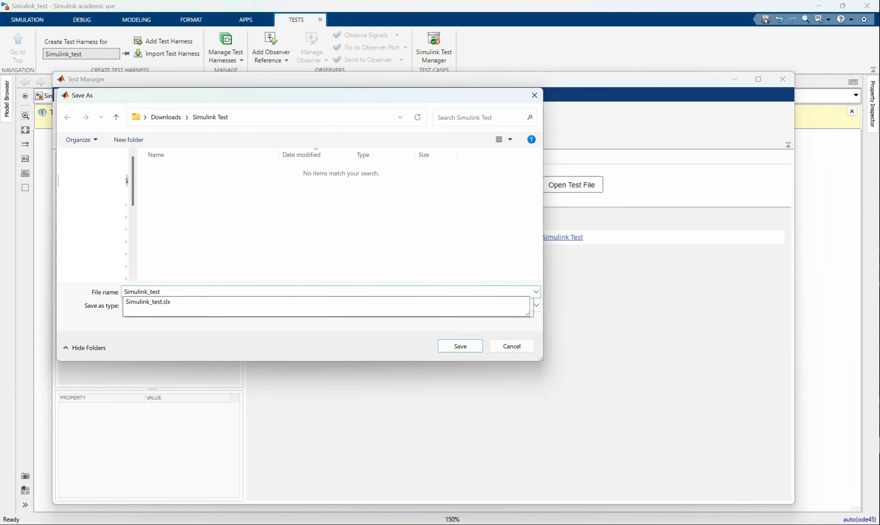
type("File")
key("Return")
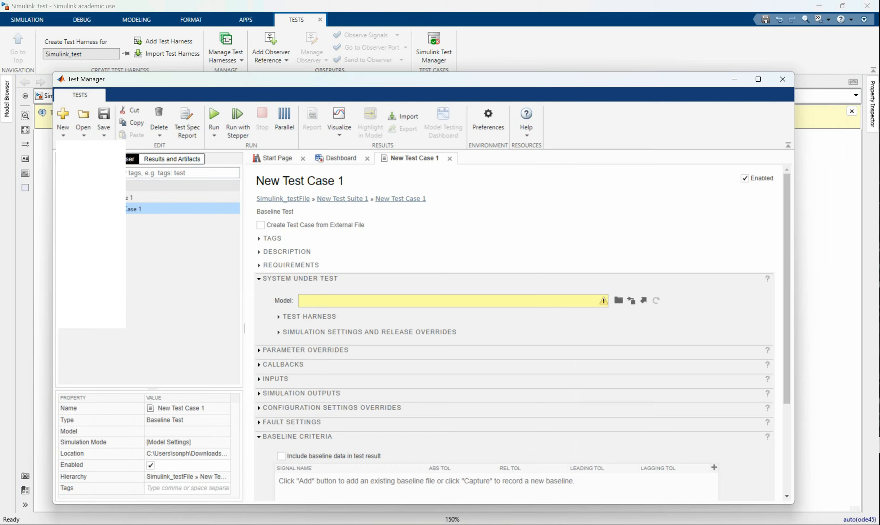
Assign Simulink_test.slx as the system under test for New Test Case 1
left_click(618, 300)
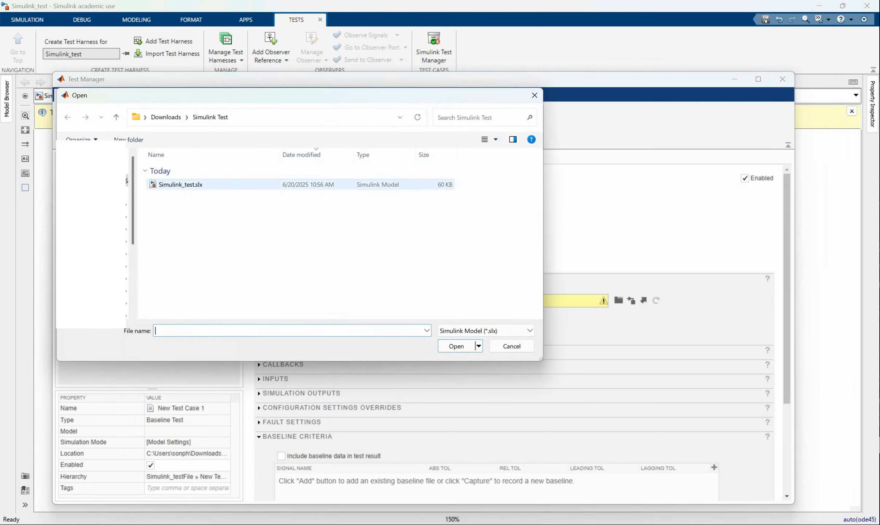
double_click(212, 185)
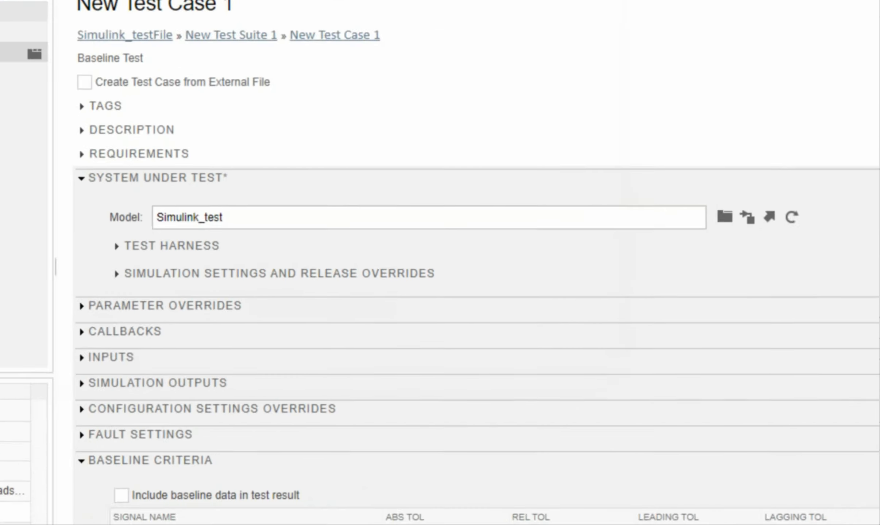
Try to capture the test case's baseline to a MAT file named truebaseline_simulink_test
scroll(451, 292, "down", 5)
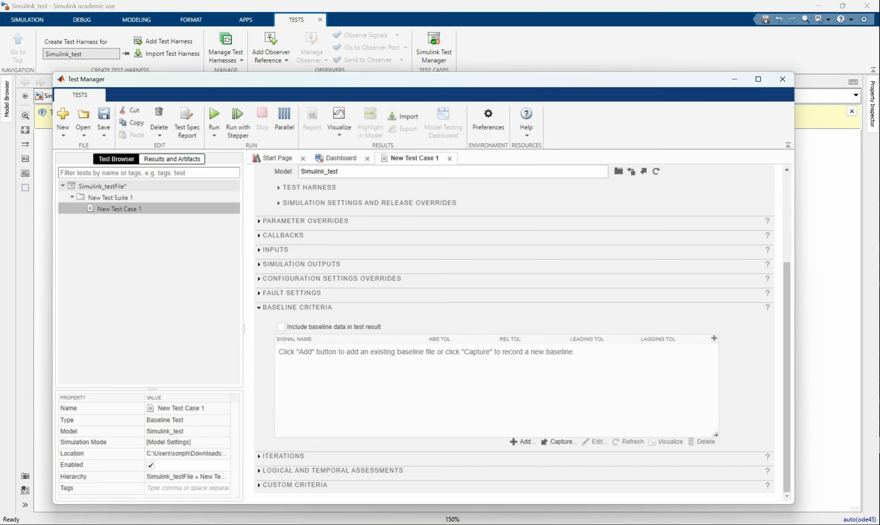
left_click(558, 442)
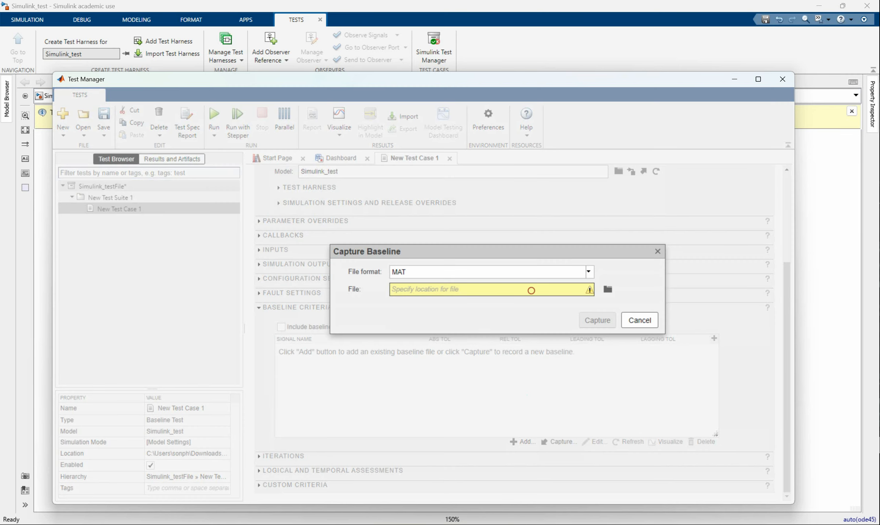
left_click(608, 290)
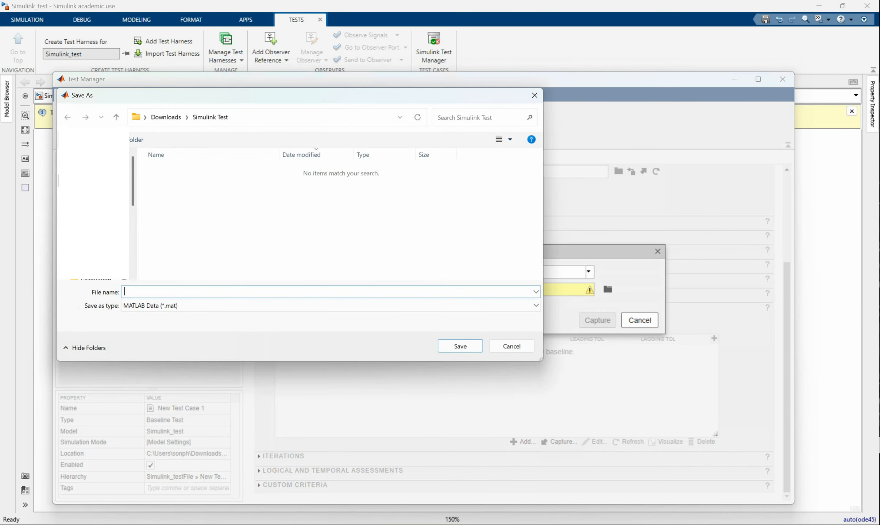
type("truebaseline_simulink_test")
left_click(459, 346)
left_click(597, 321)
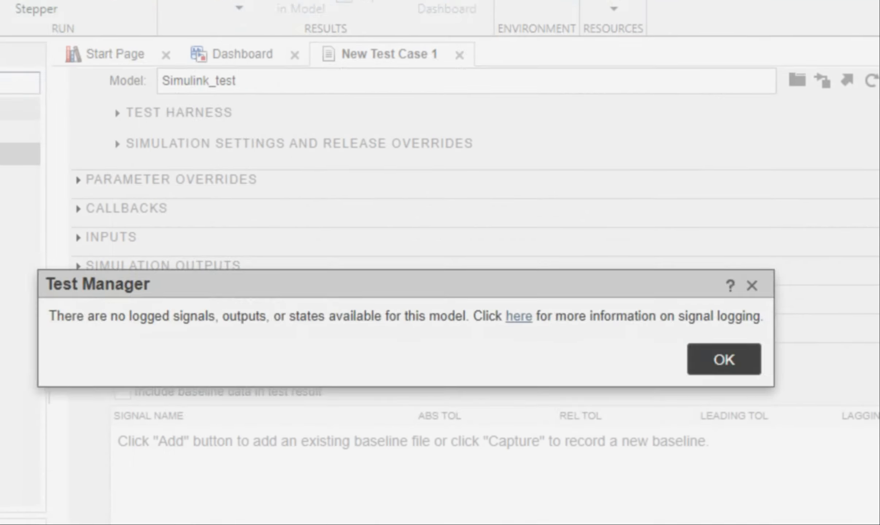
left_click(724, 360)
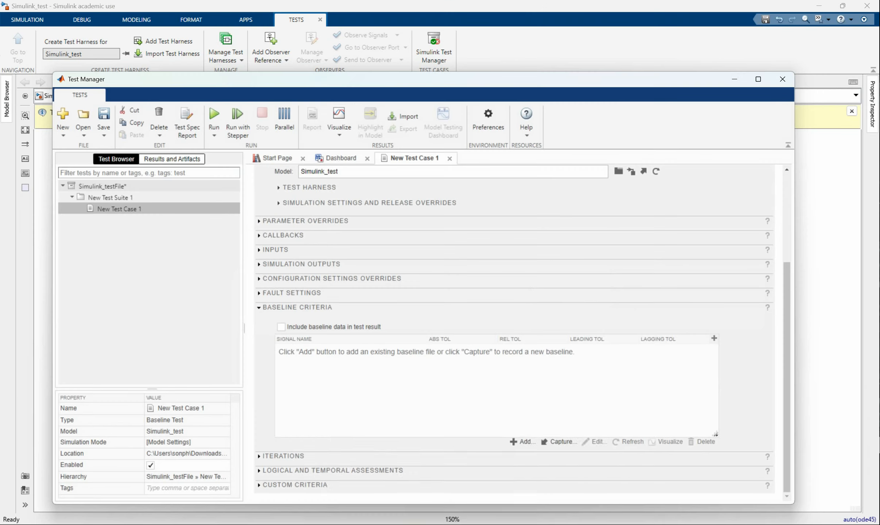
Return to the Simulink_test model and enable logging for the signal from the Integrator to the Display block
mouse_move(452, 524)
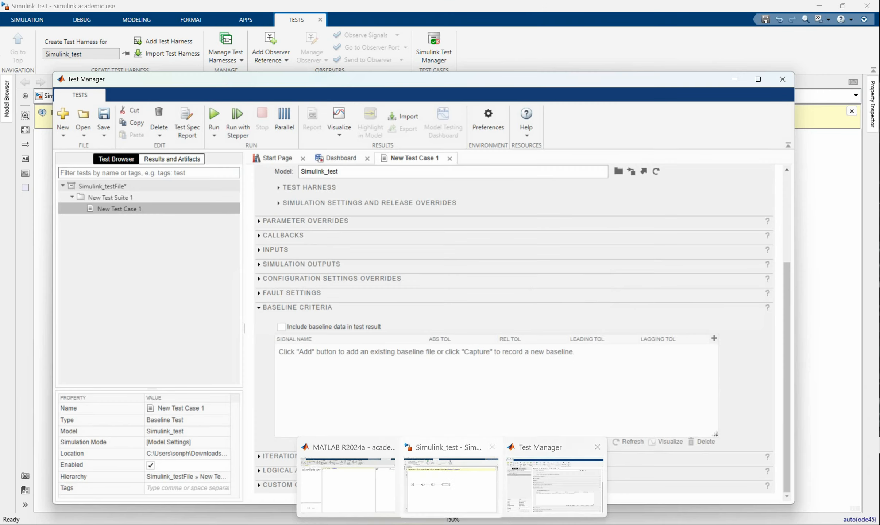
left_click(452, 481)
left_click_drag(234, 311, 288, 342)
scroll(303, 344, "up", 2)
scroll(358, 317, "up", 1)
left_click_drag(351, 274, 367, 360)
scroll(368, 362, "down", 1)
left_click(484, 326)
right_click(485, 326)
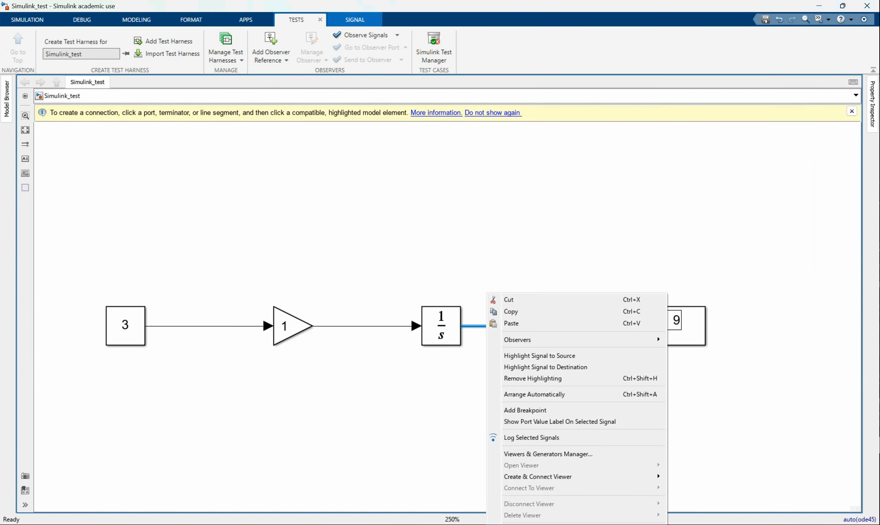
left_click(467, 350)
left_click(481, 326)
right_click(480, 327)
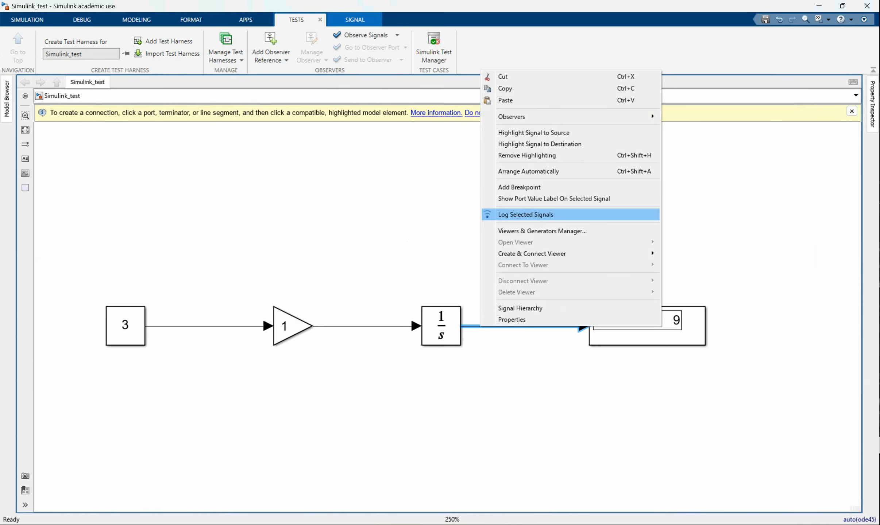
left_click(525, 215)
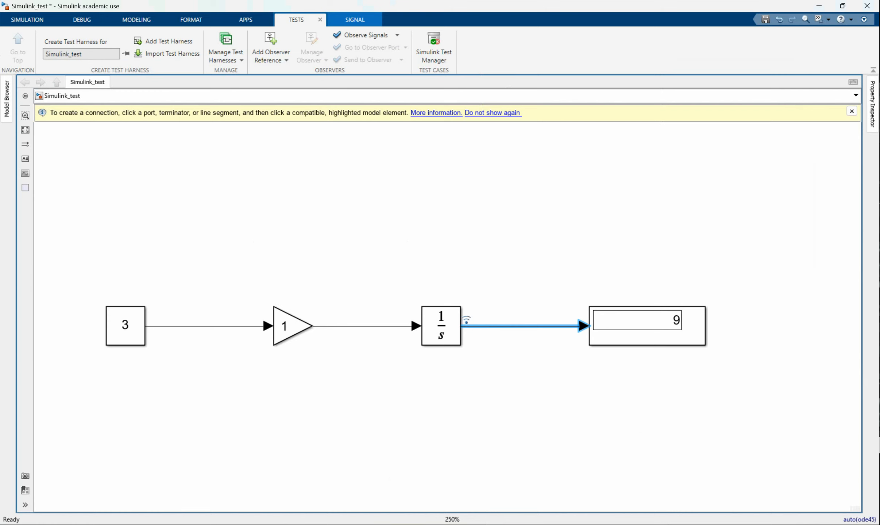
Label the Integrator's output signal "integrator" and the Gain block's output signal "gain"
double_click(484, 326)
type("integrator")
left_click(431, 383)
double_click(347, 326)
type("ga")
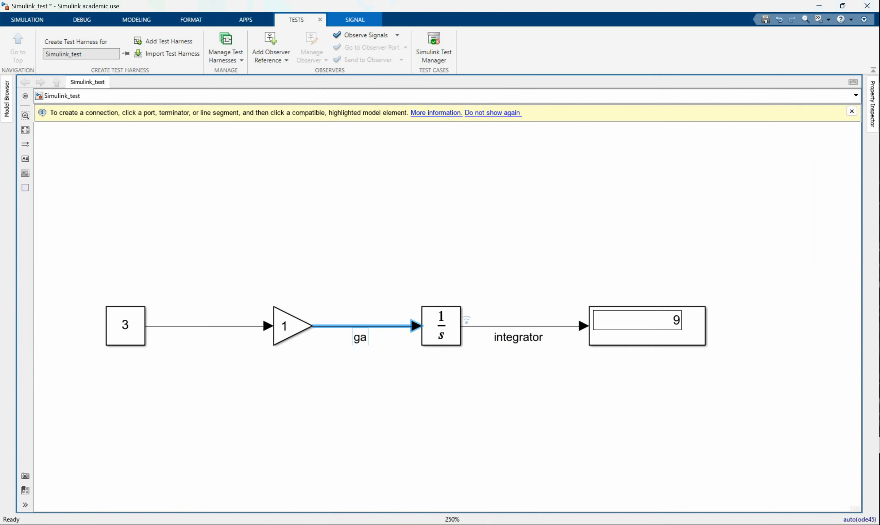
type("in")
left_click(501, 354)
Enable logging for the gain signal between the Gain and Integrator blocks and save the model
left_click(327, 326)
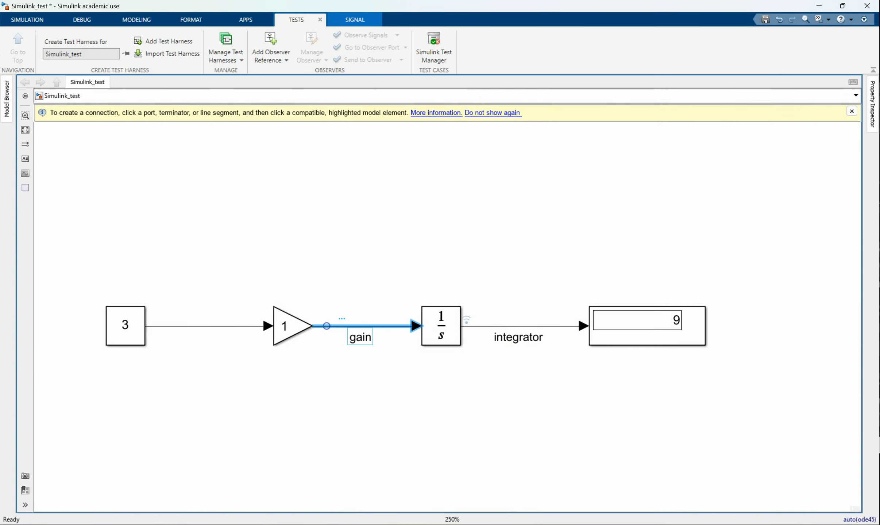
right_click(324, 327)
left_click(359, 215)
key("ctrl+s")
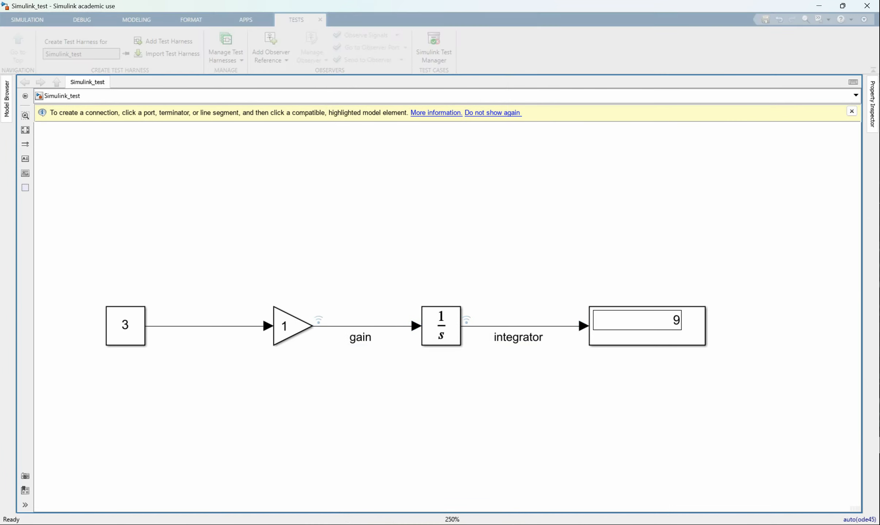
Switch to the Test Manager, capture New Test Case 1's baseline to simulink_baseline.mat and expand its list of signals
left_click(571, 483)
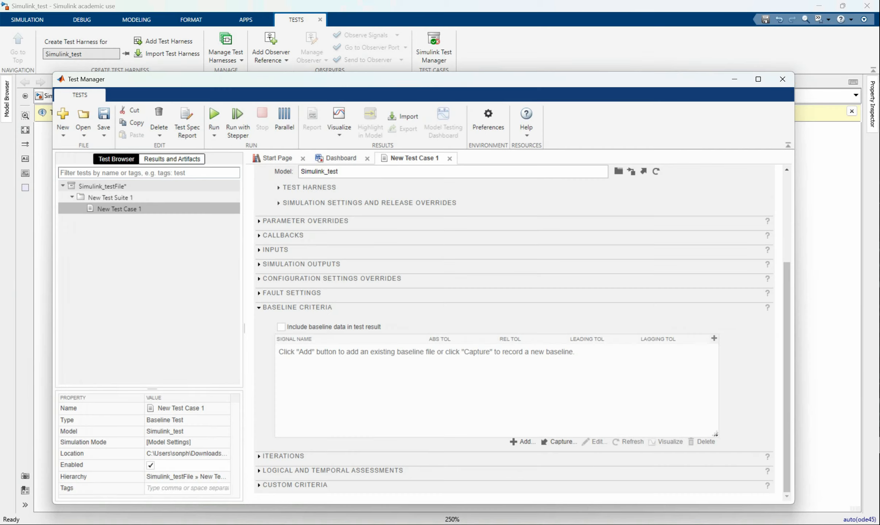
left_click_drag(392, 79, 411, 68)
left_click(572, 431)
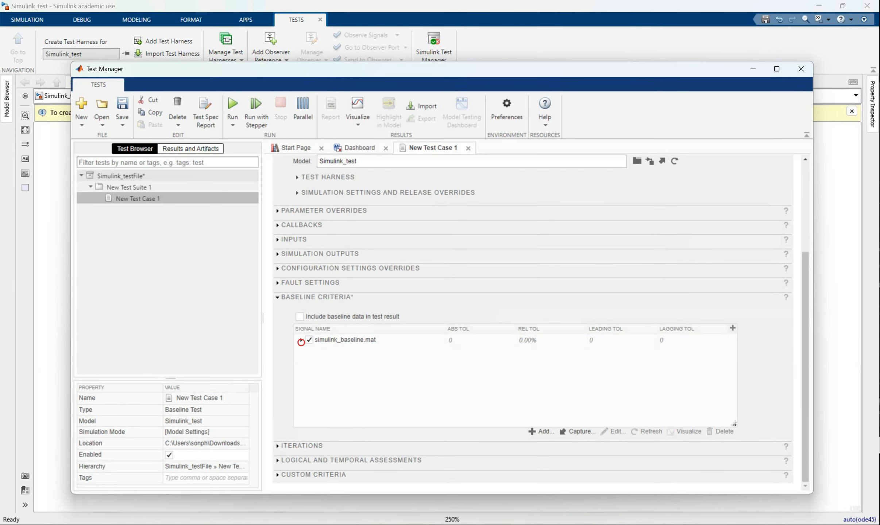
left_click(300, 341)
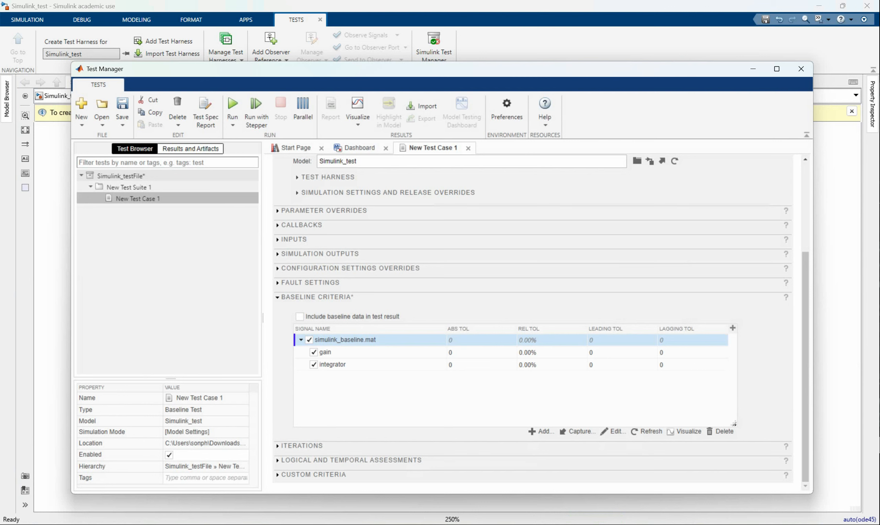
Set the integrator signal's absolute tolerance to 2 in the baseline criteria and save the test file
left_click(511, 399)
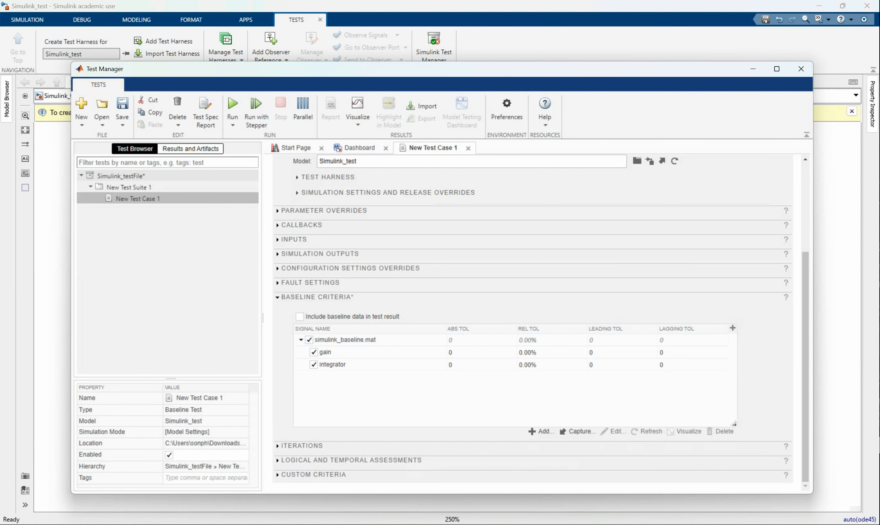
left_click(481, 362)
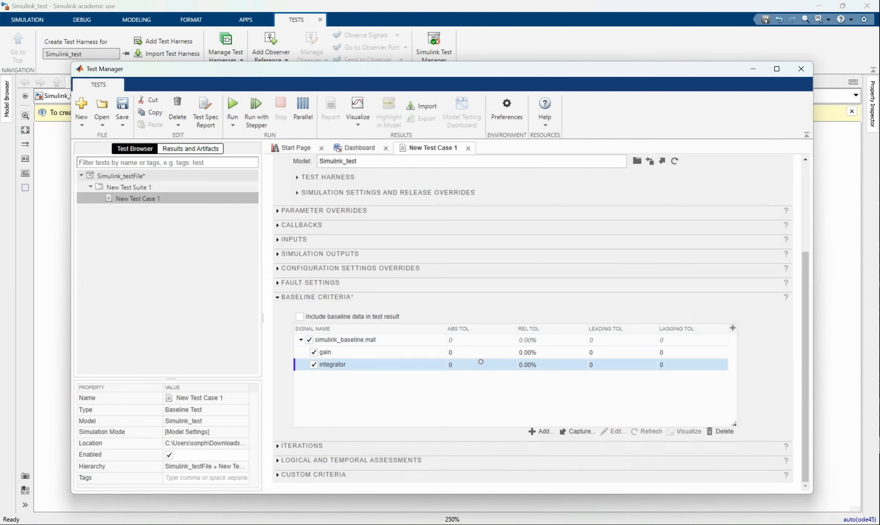
double_click(464, 366)
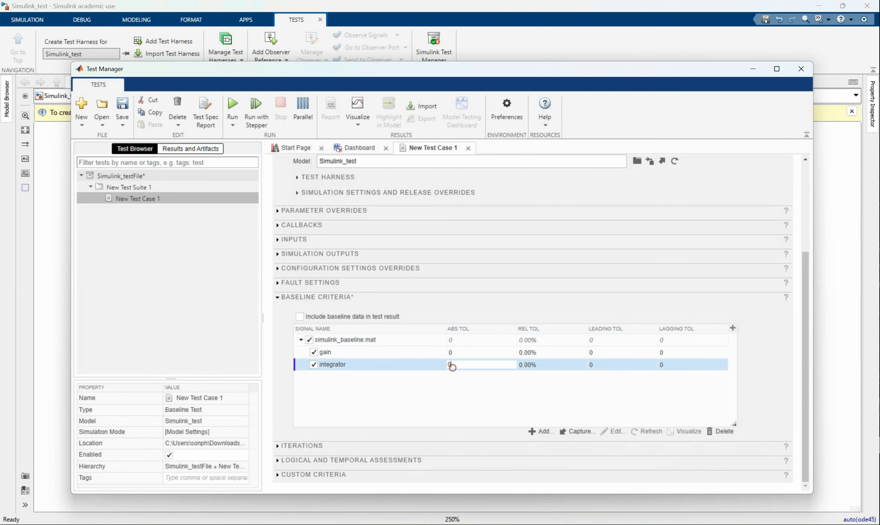
type("2")
key("Return")
left_click(547, 426)
key("ctrl+s")
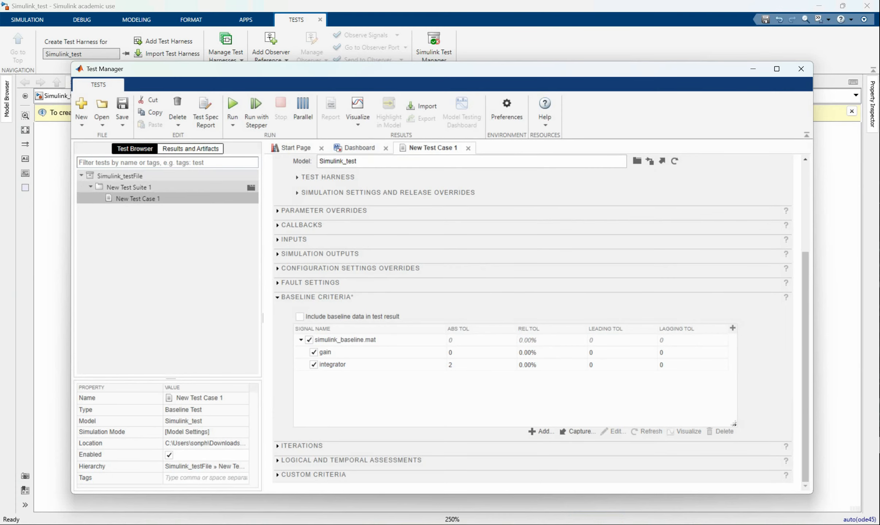
Run Simulink_testFile and plot the baseline comparisons of the gain and integrator signals from its results
left_click(120, 176)
left_click(232, 107)
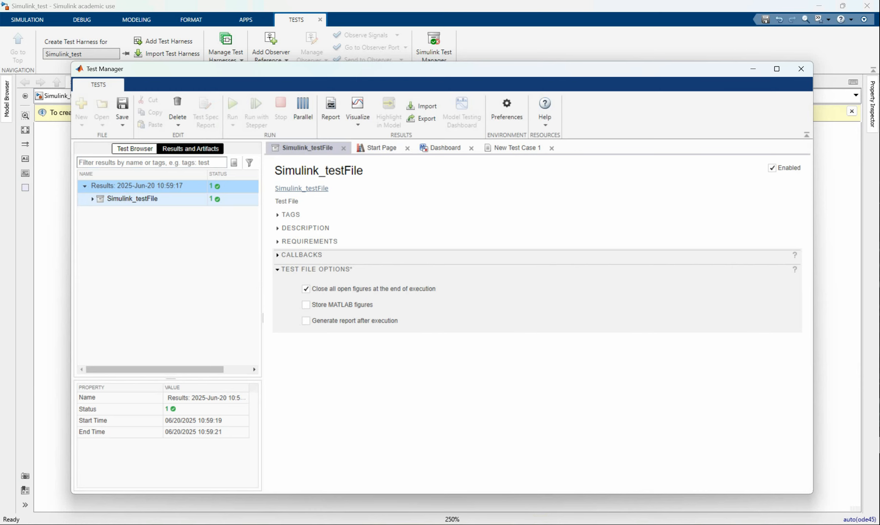
left_click(104, 221)
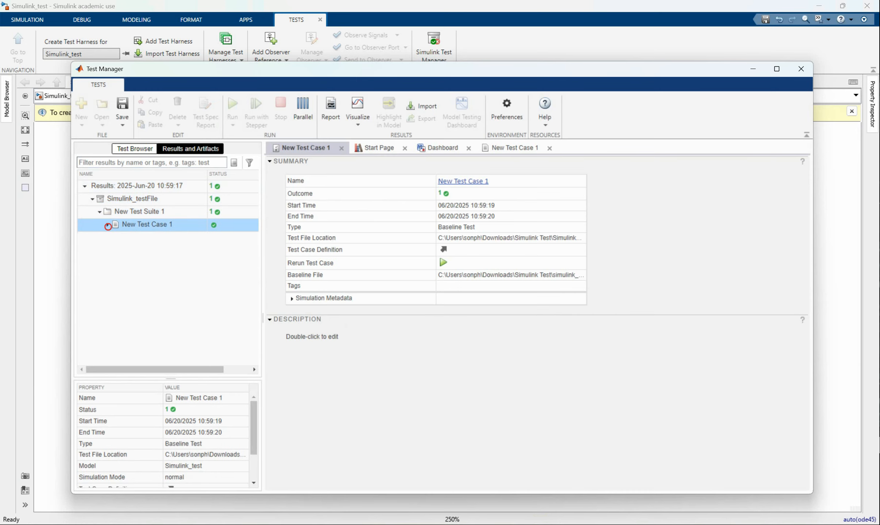
left_click(108, 225)
left_click(164, 238)
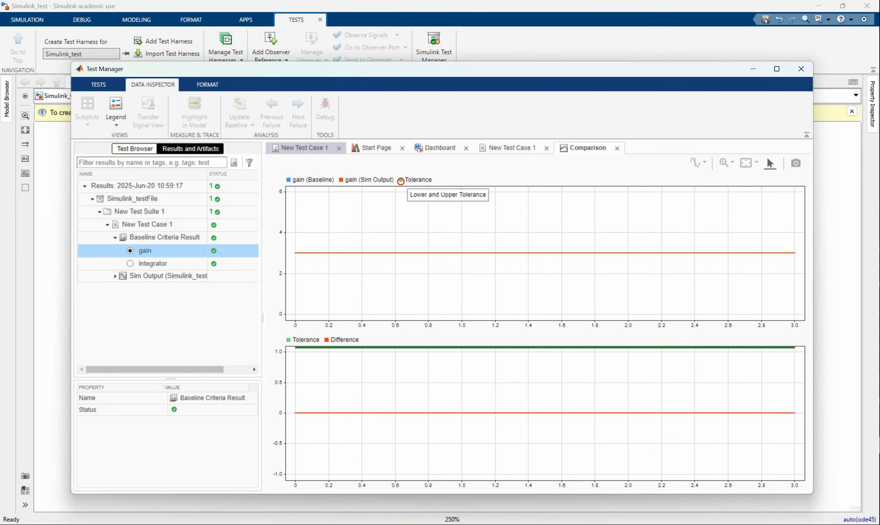
left_click(152, 264)
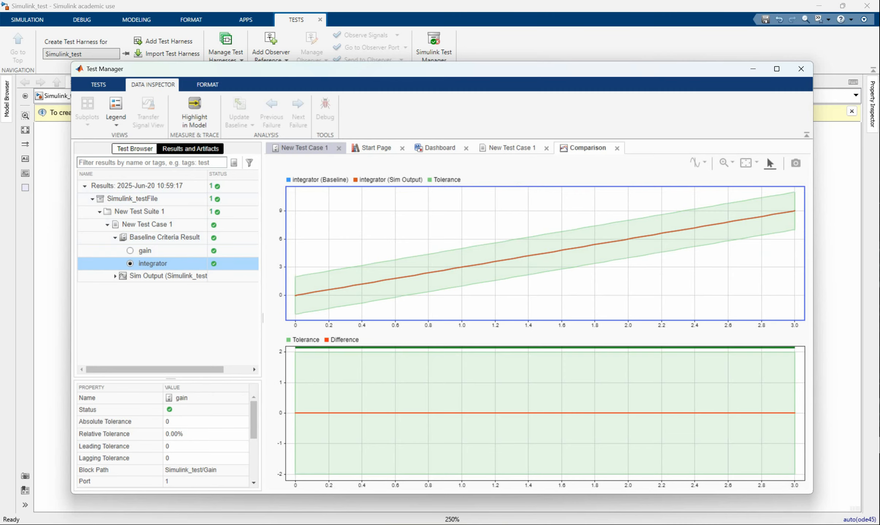
Return to the Simulink_test model and set the Constant block's value to 4
left_click(624, 39)
double_click(126, 321)
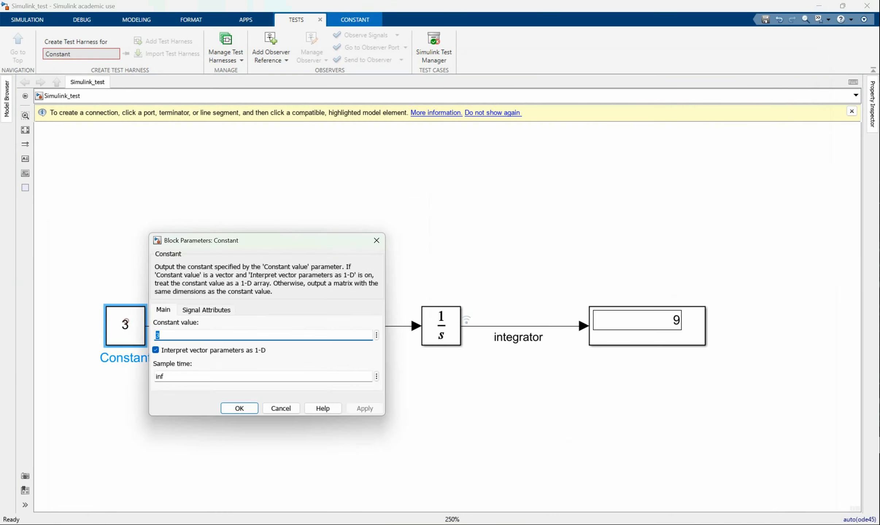
type("4")
key("Return")
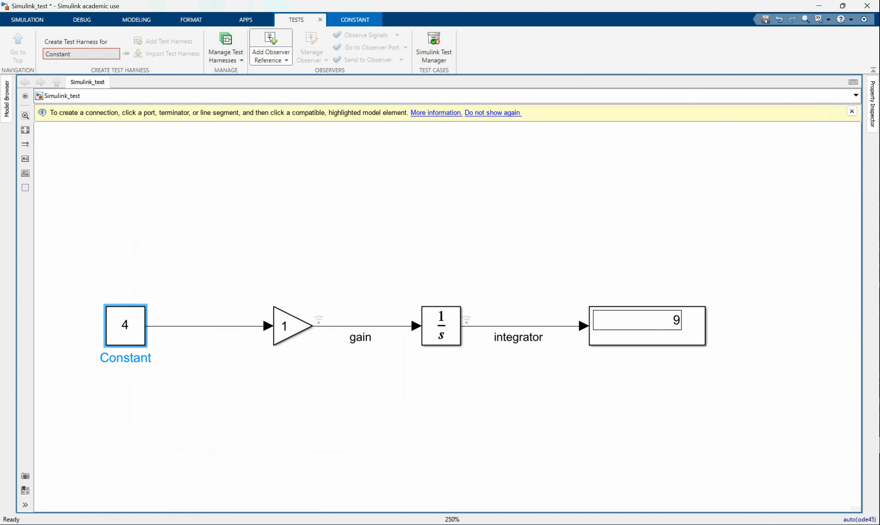
left_click(27, 20)
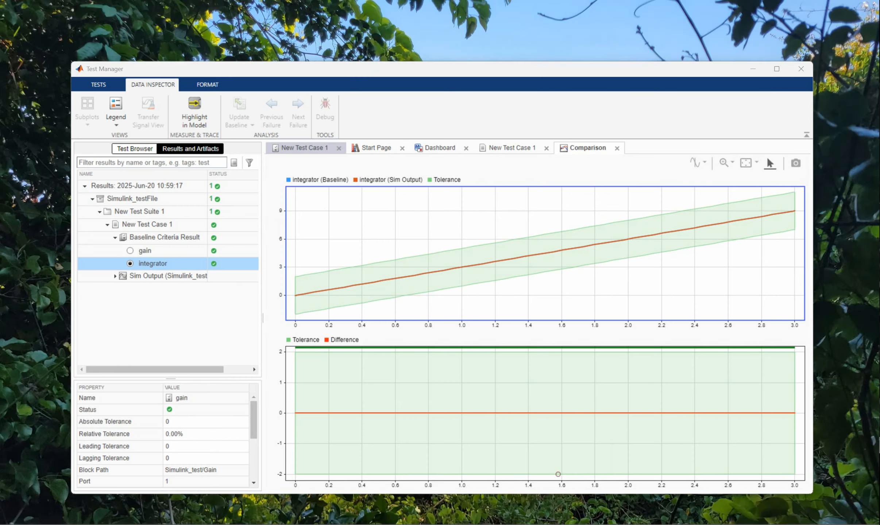
Switch back to the Test Manager and rerun the Simulink_testFile tests on the modified model
left_click(556, 474)
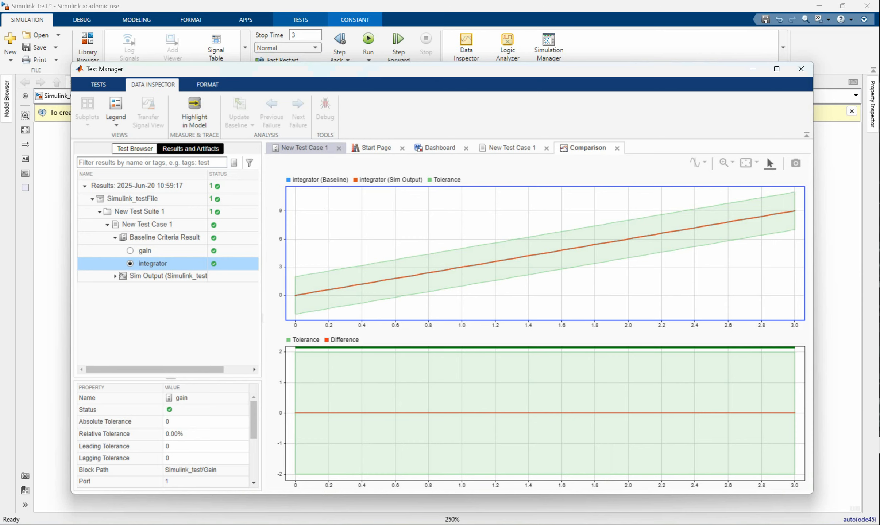
left_click(135, 148)
left_click(190, 149)
left_click(136, 148)
left_click(98, 85)
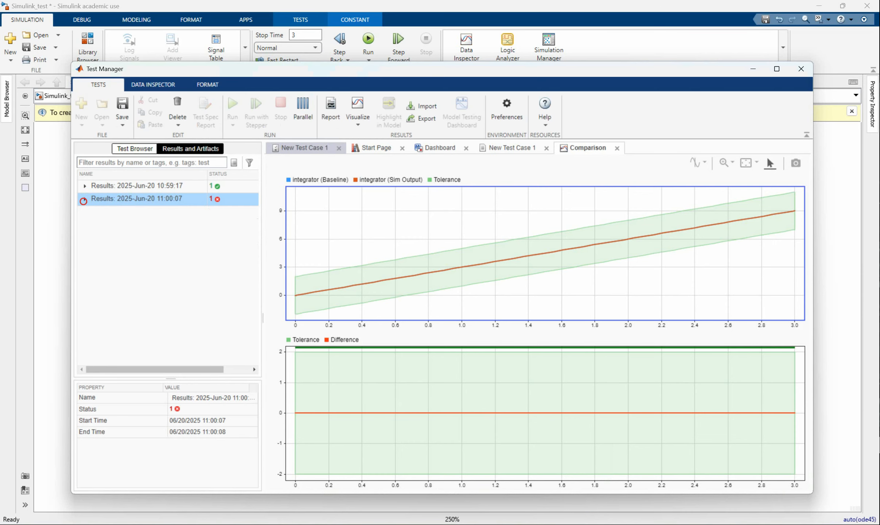
Examine the integrator and gain comparisons under the newest run's baseline criteria result
left_click(84, 201)
left_click(91, 210)
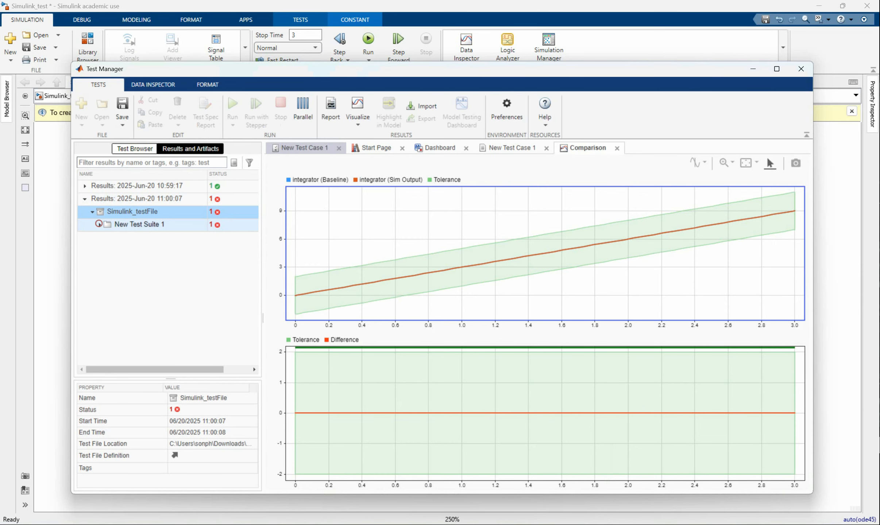
left_click(99, 225)
left_click(108, 238)
left_click(115, 250)
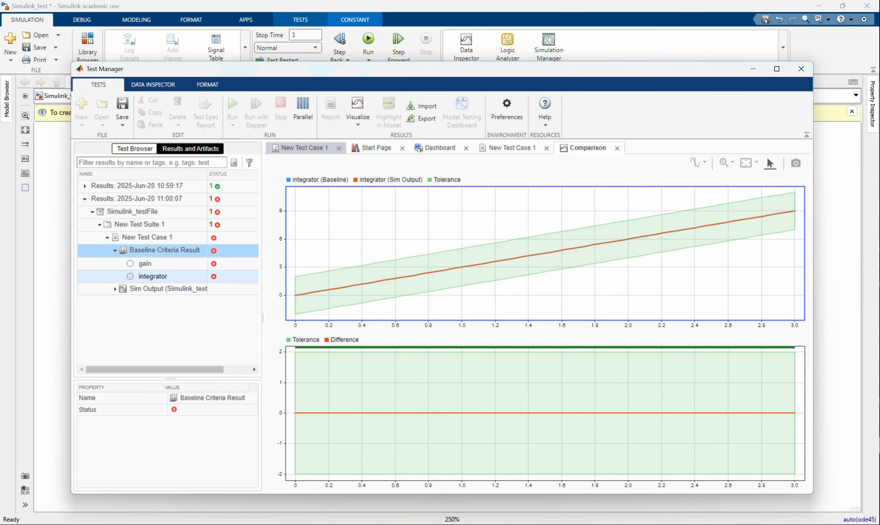
left_click(130, 276)
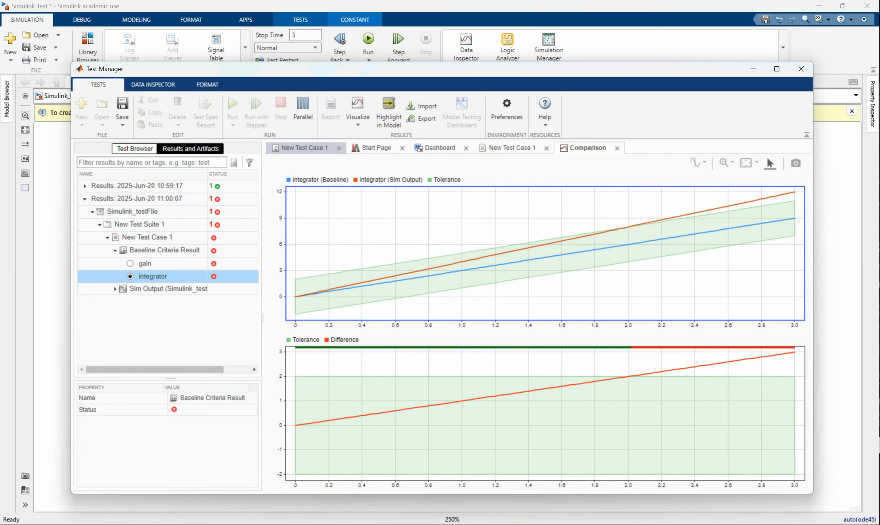
left_click(130, 264)
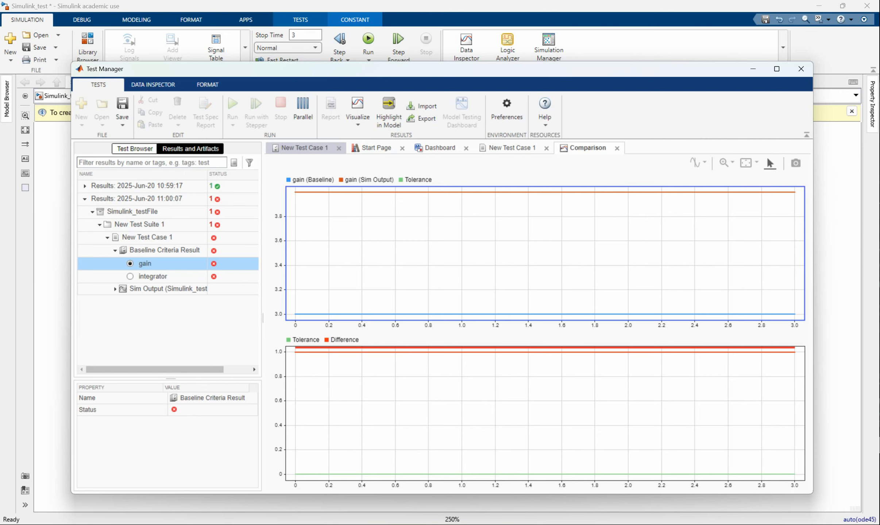
left_click(361, 192)
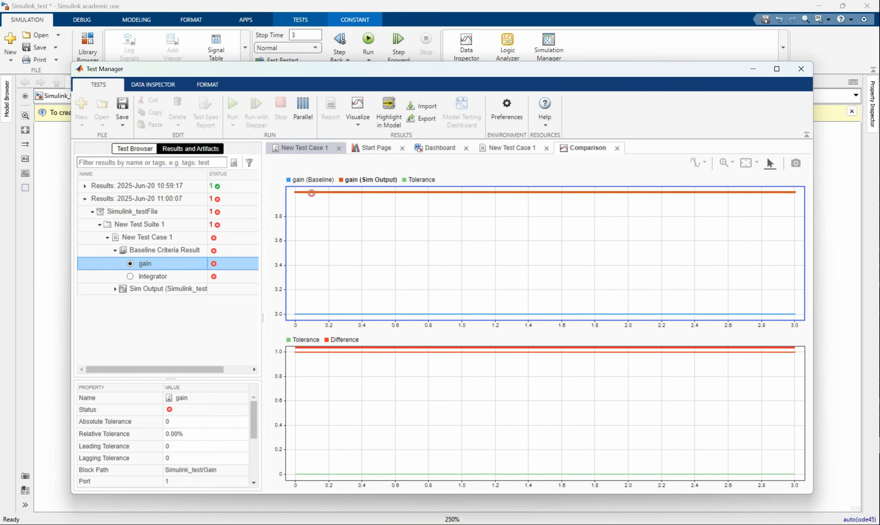
left_click(130, 277)
Create a test result report of the newest run in PDF format with the file name report
left_click(87, 199)
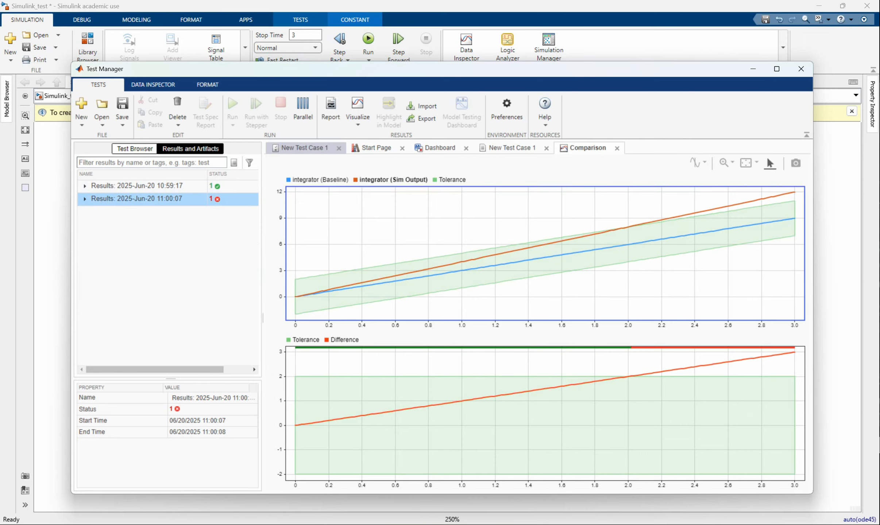
left_click(330, 110)
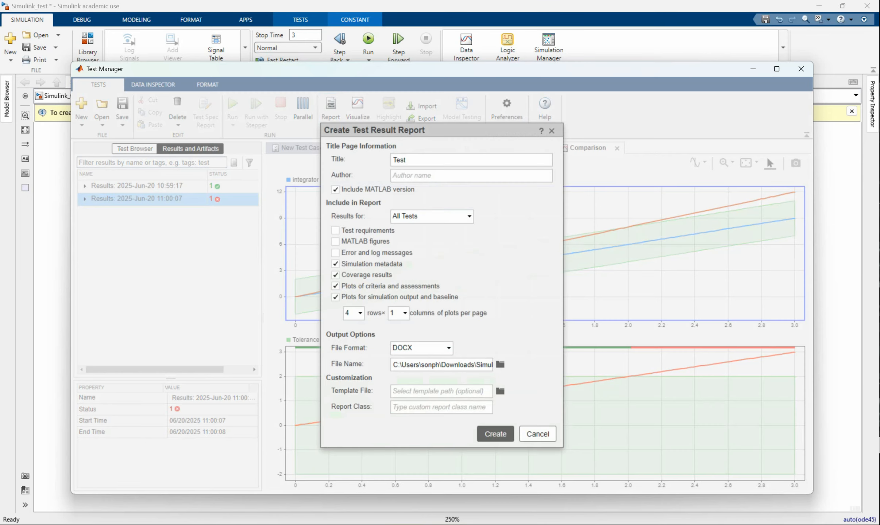
left_click(441, 348)
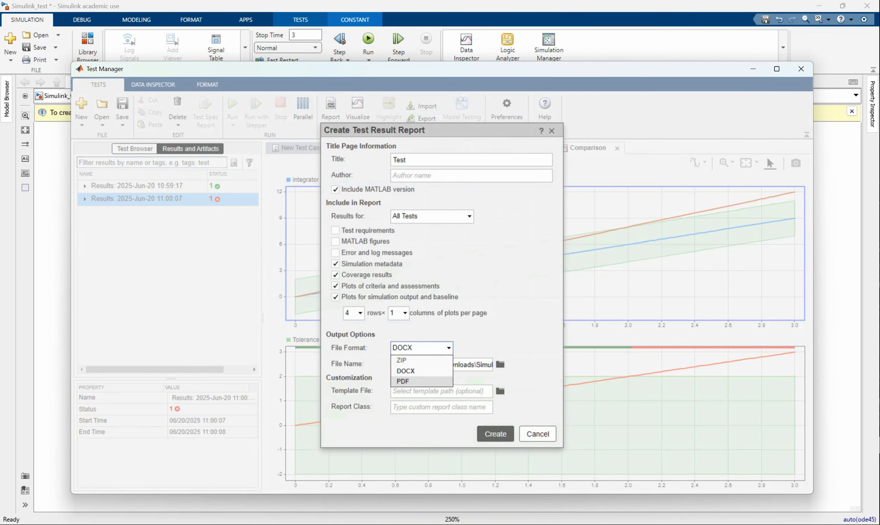
left_click(405, 360)
left_click(500, 365)
type("report")
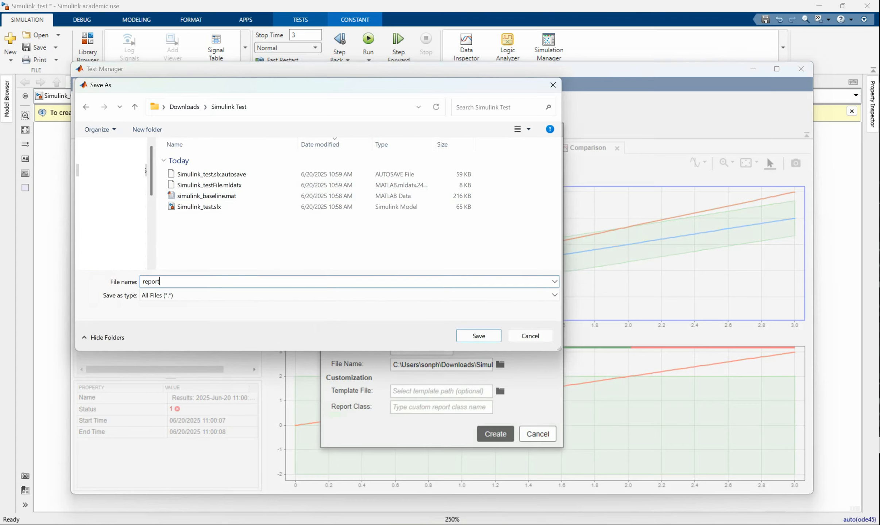
key("Return")
left_click(495, 434)
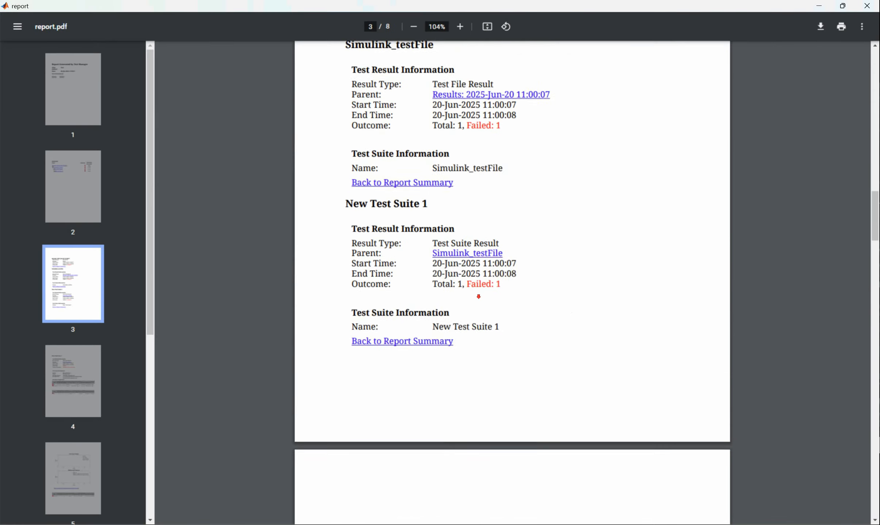
Review the generated report's summary, criteria result tables, and gain and integrator plots
scroll(477, 298, "down", 13)
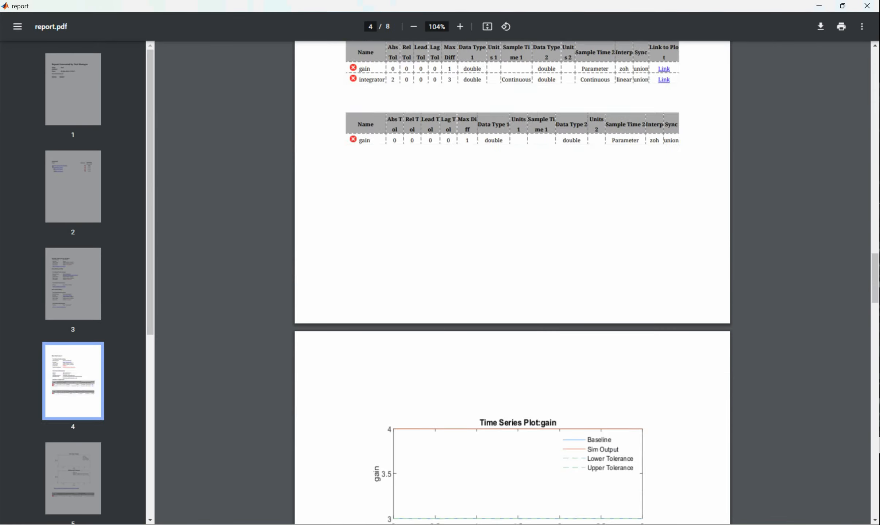
scroll(478, 300, "up", 12)
scroll(491, 304, "up", 20)
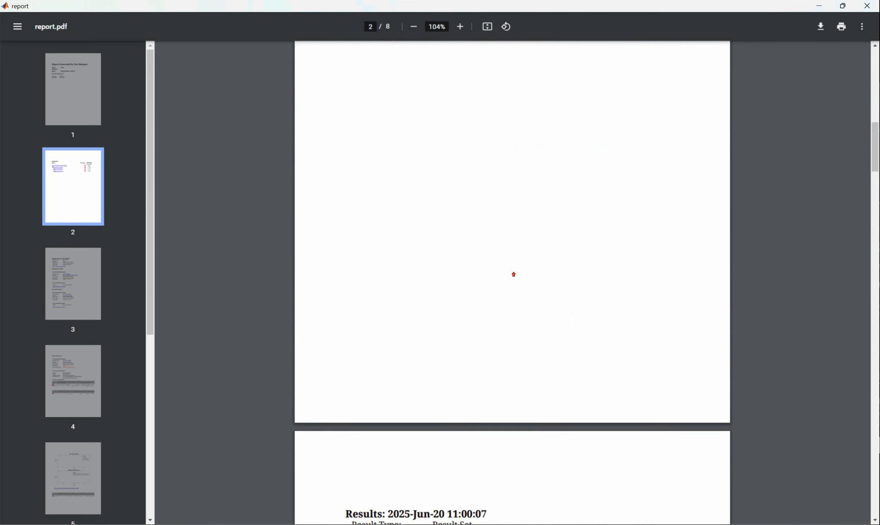
scroll(650, 303, "down", 20)
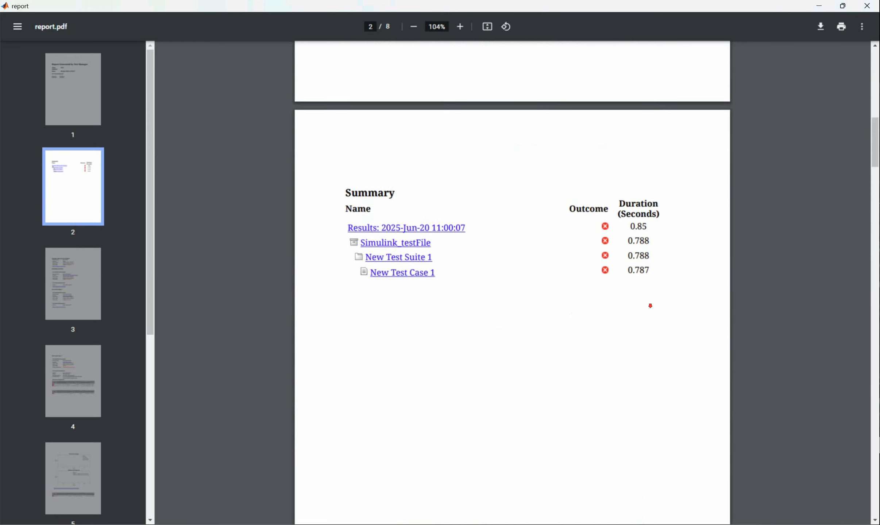
scroll(584, 302, "up", 15)
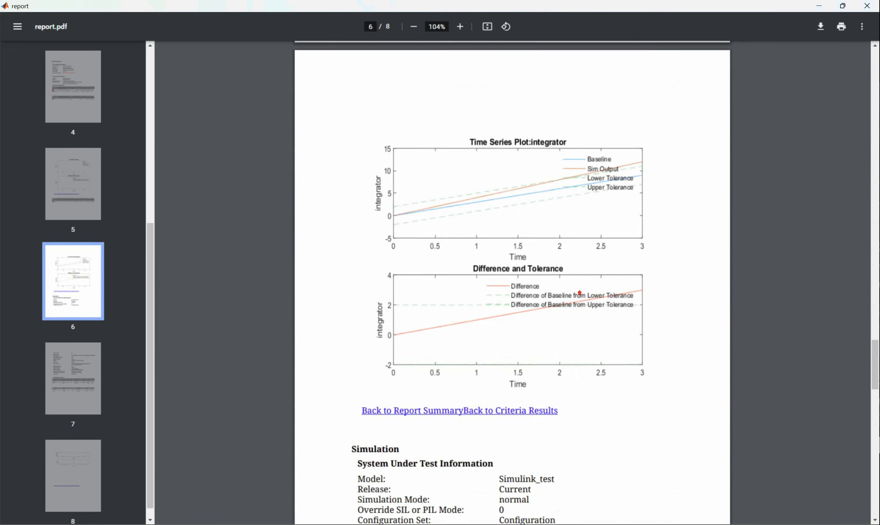
scroll(585, 303, "down", 3)
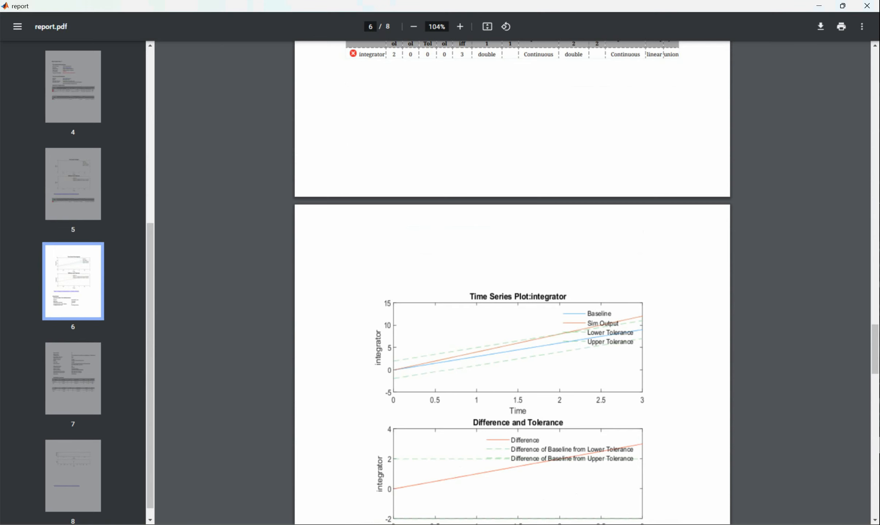